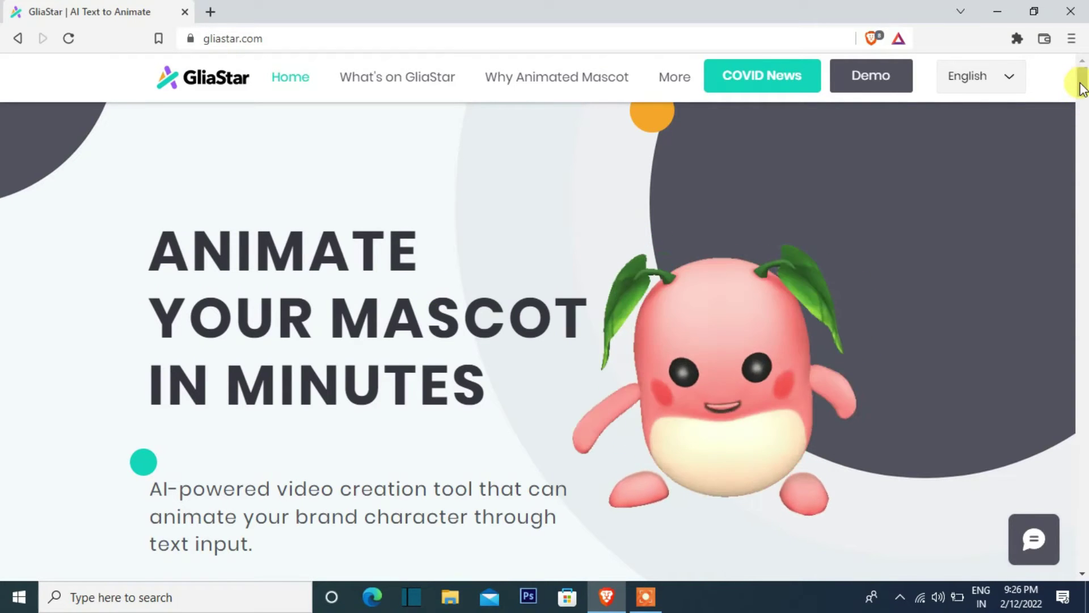
# Step: Scroll the GliaStar home page and launch the free trial Demo in a new tab
pyautogui.moveTo(1082, 91)
pyautogui.mouseDown()
pyautogui.moveTo(1082, 131)
pyautogui.moveTo(919, 110)
pyautogui.mouseUp()
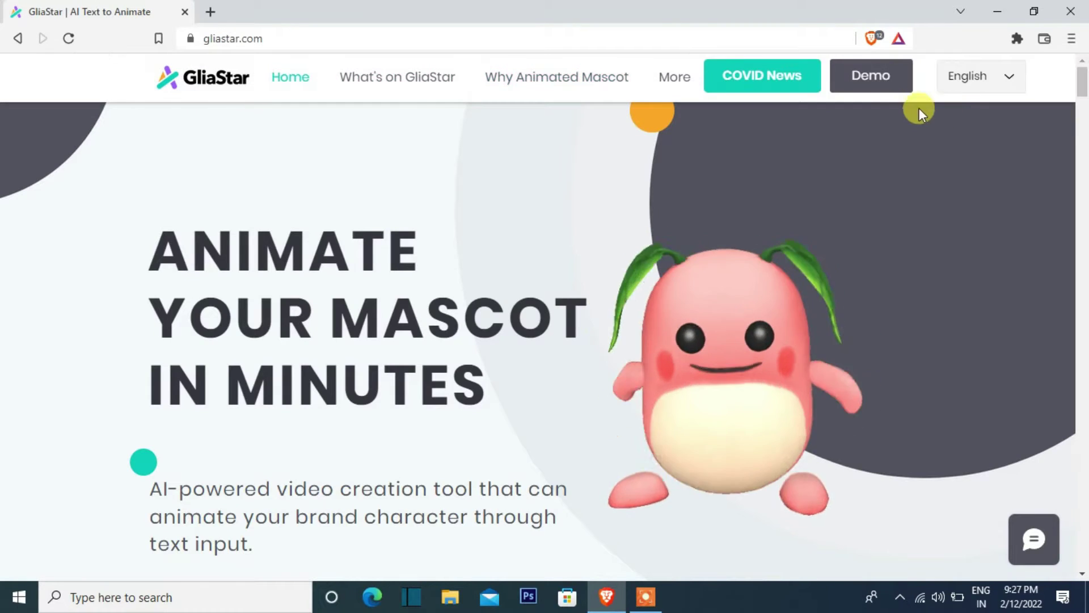
pyautogui.click(883, 78)
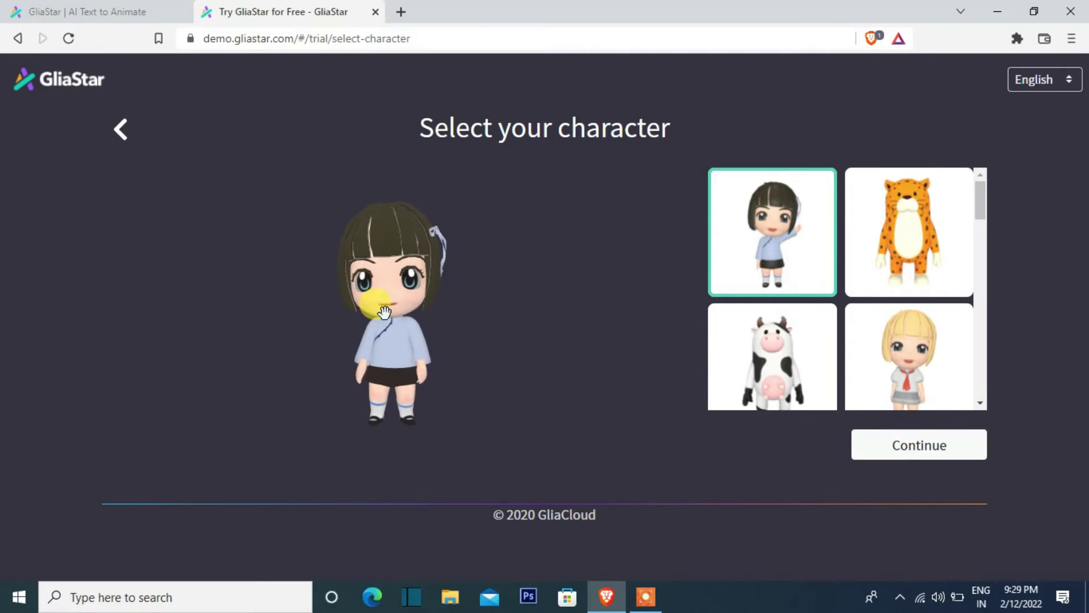
# Step: Rotate the girl and leopard previews, then select the dark-haired girl and continue
pyautogui.moveTo(402, 302)
pyautogui.mouseDown()
pyautogui.moveTo(375, 278)
pyautogui.moveTo(343, 301)
pyautogui.moveTo(117, 299)
pyautogui.moveTo(325, 327)
pyautogui.mouseUp()
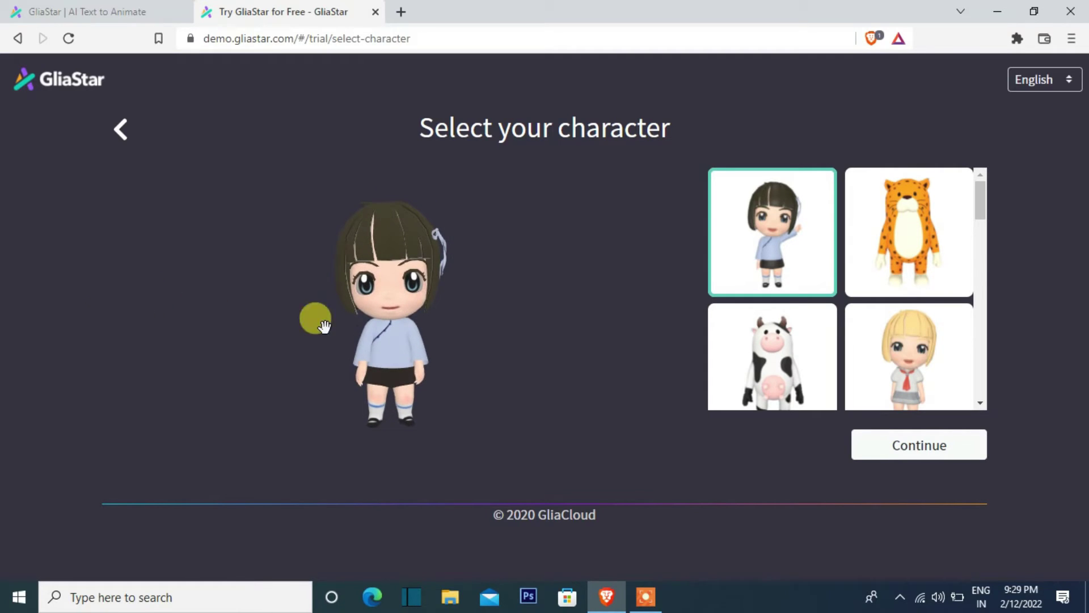
pyautogui.moveTo(404, 341)
pyautogui.mouseDown()
pyautogui.moveTo(401, 253)
pyautogui.moveTo(452, 309)
pyautogui.moveTo(454, 396)
pyautogui.moveTo(441, 337)
pyautogui.mouseUp()
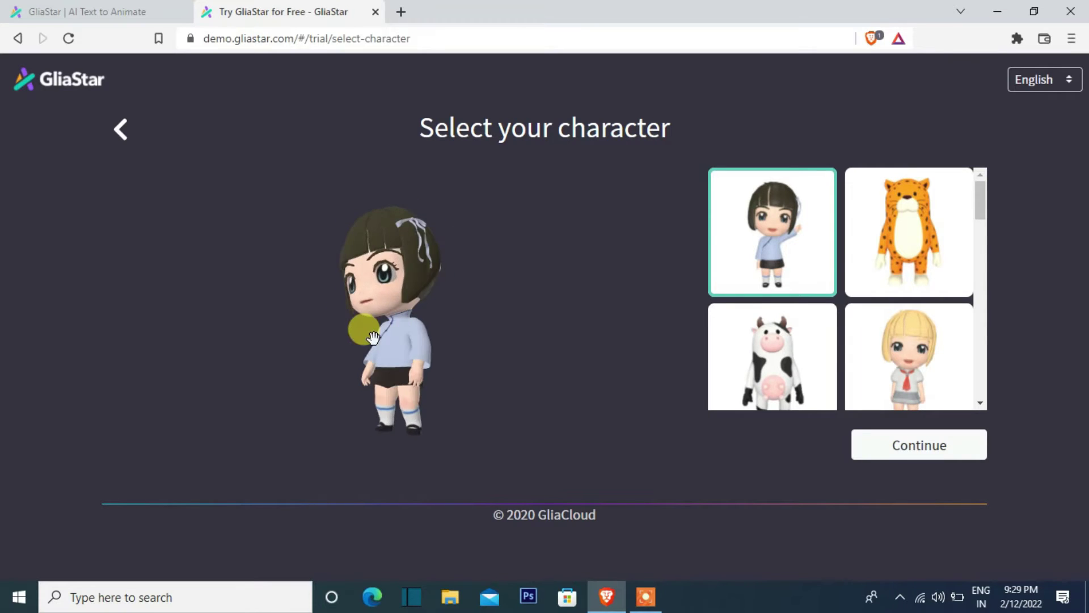
pyautogui.click(943, 227)
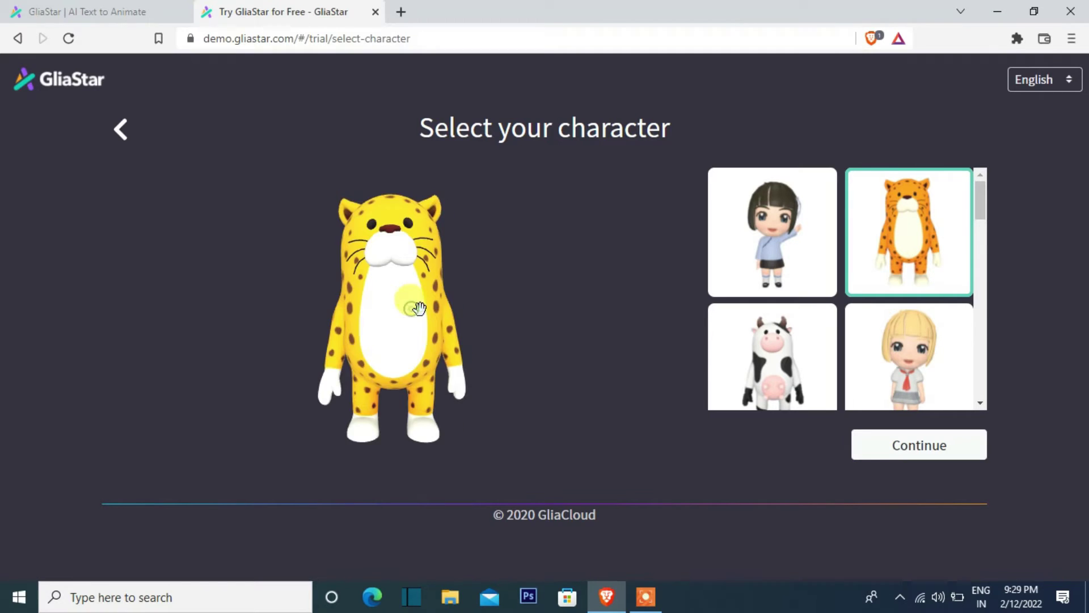
pyautogui.moveTo(456, 311)
pyautogui.mouseDown()
pyautogui.moveTo(486, 300)
pyautogui.moveTo(513, 312)
pyautogui.moveTo(296, 290)
pyautogui.moveTo(424, 313)
pyautogui.mouseUp()
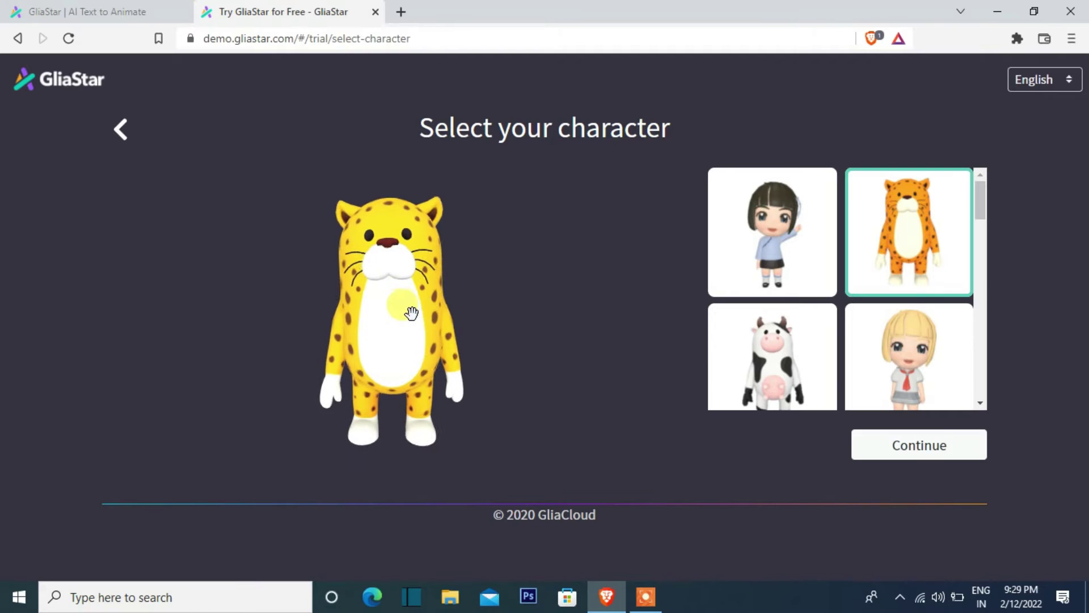
pyautogui.click(776, 266)
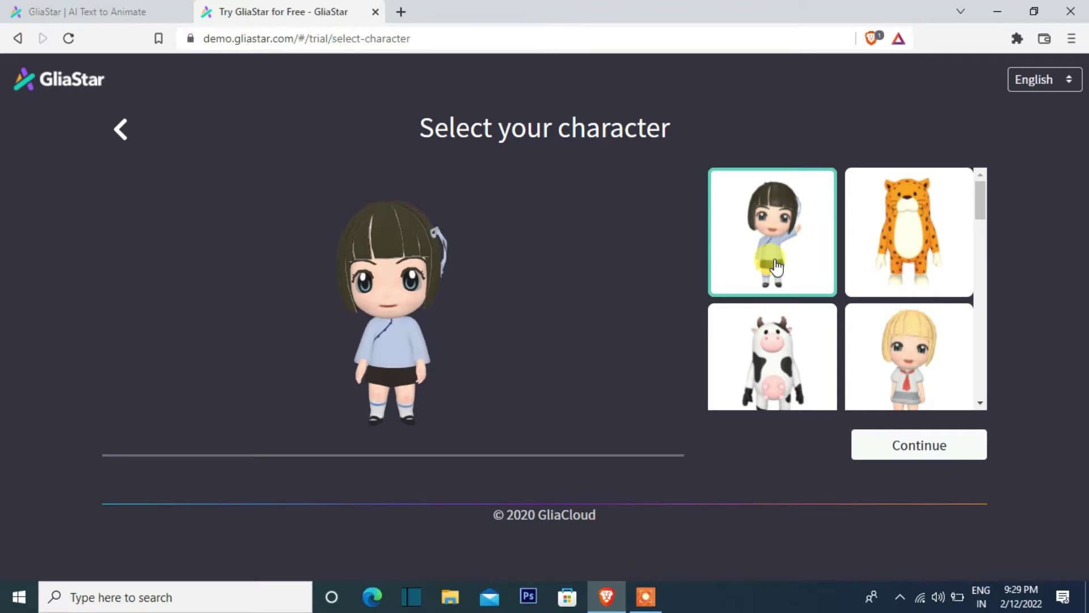
pyautogui.click(894, 439)
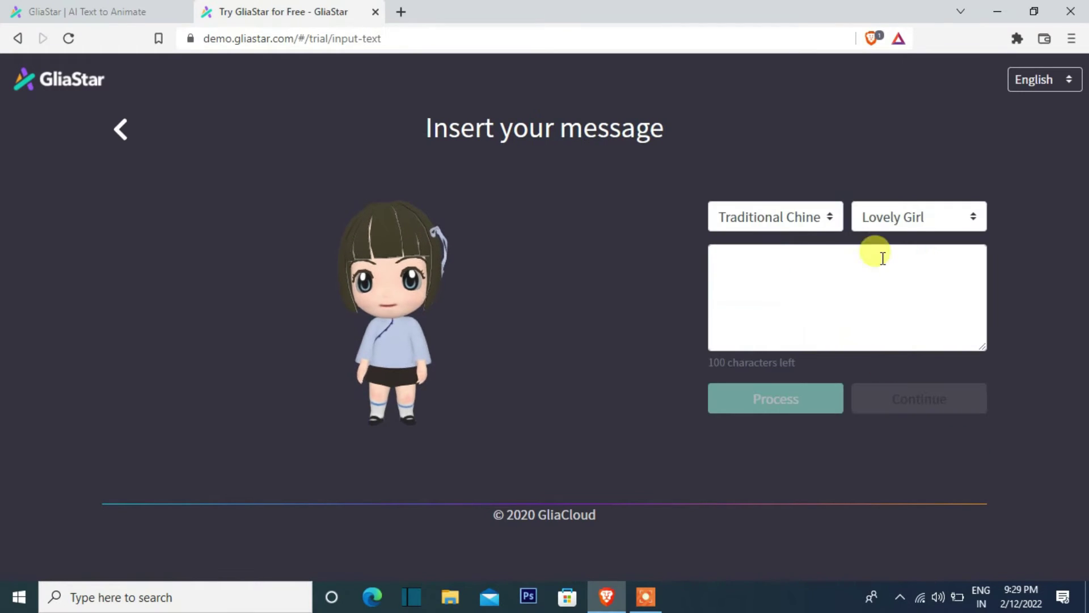
# Step: Keep Traditional Chinese and the Lovely Girl voice, and enter the message 'Hello, I am Natasha.'
pyautogui.click(904, 221)
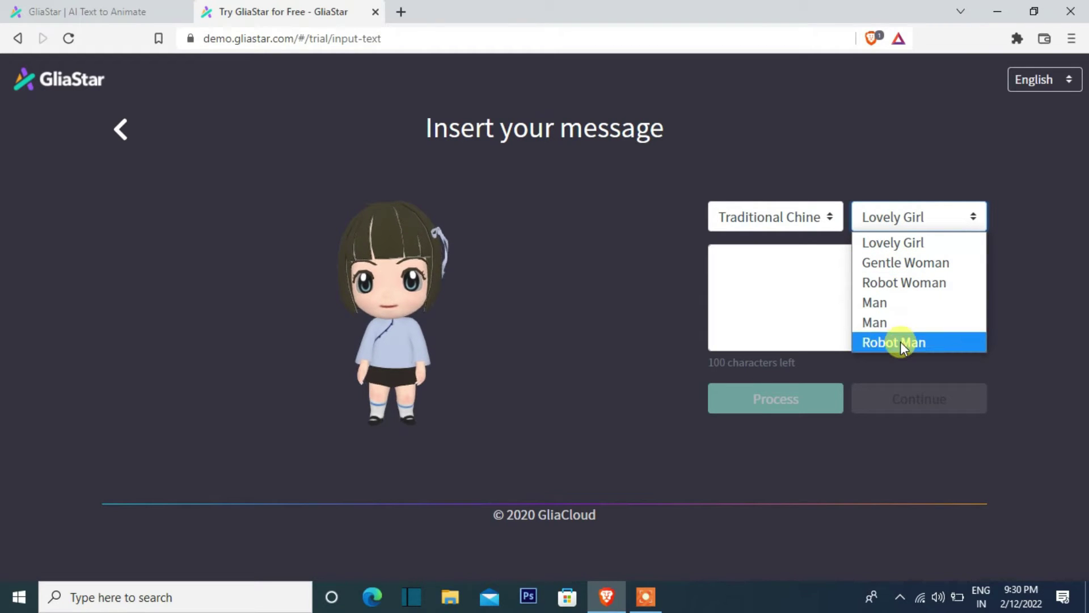
pyautogui.click(781, 208)
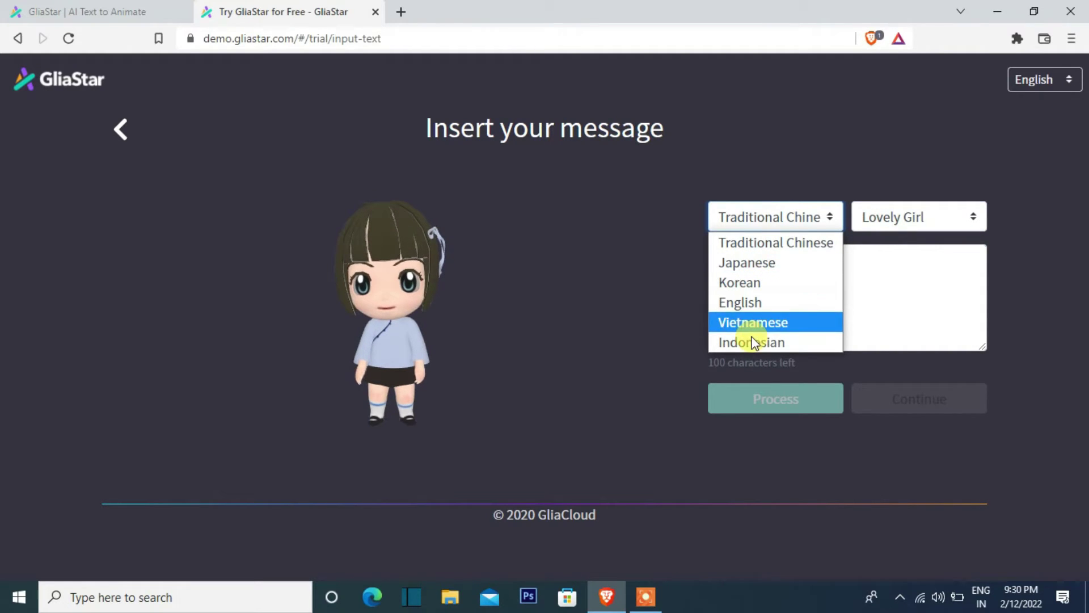
pyautogui.click(763, 219)
pyautogui.click(761, 269)
pyautogui.write('Hello, I am Natasha.')
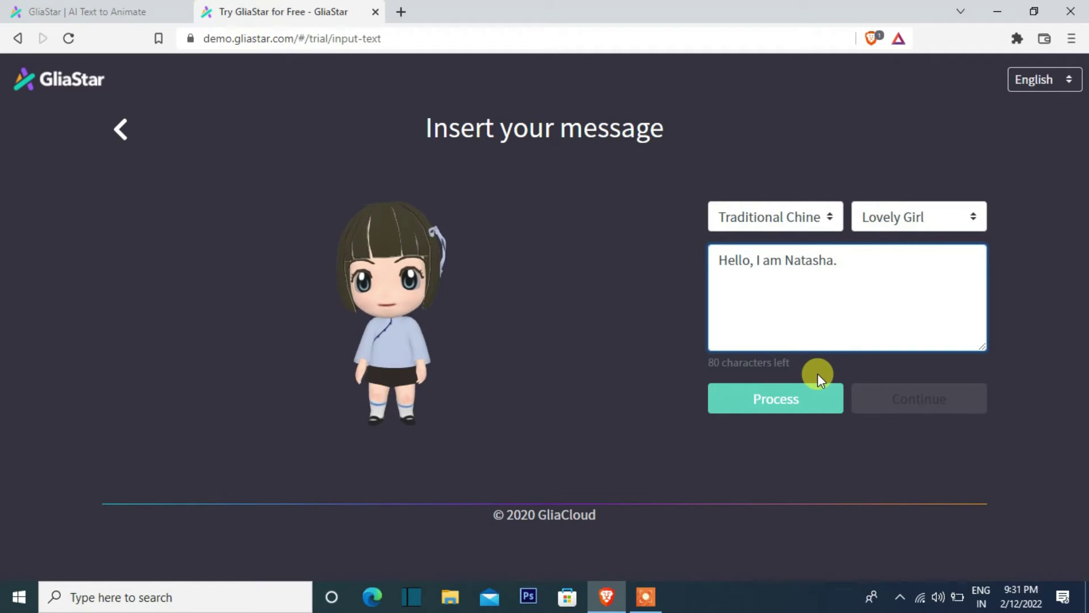
# Step: Process the greeting into a talking animation of the girl and play its preview
pyautogui.click(794, 406)
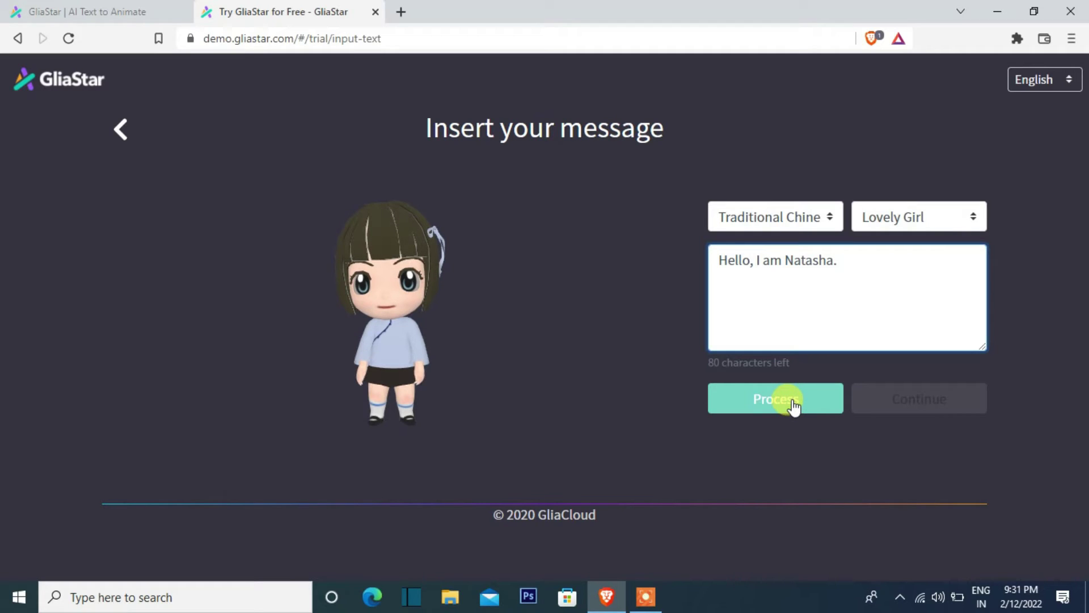
pyautogui.click(792, 401)
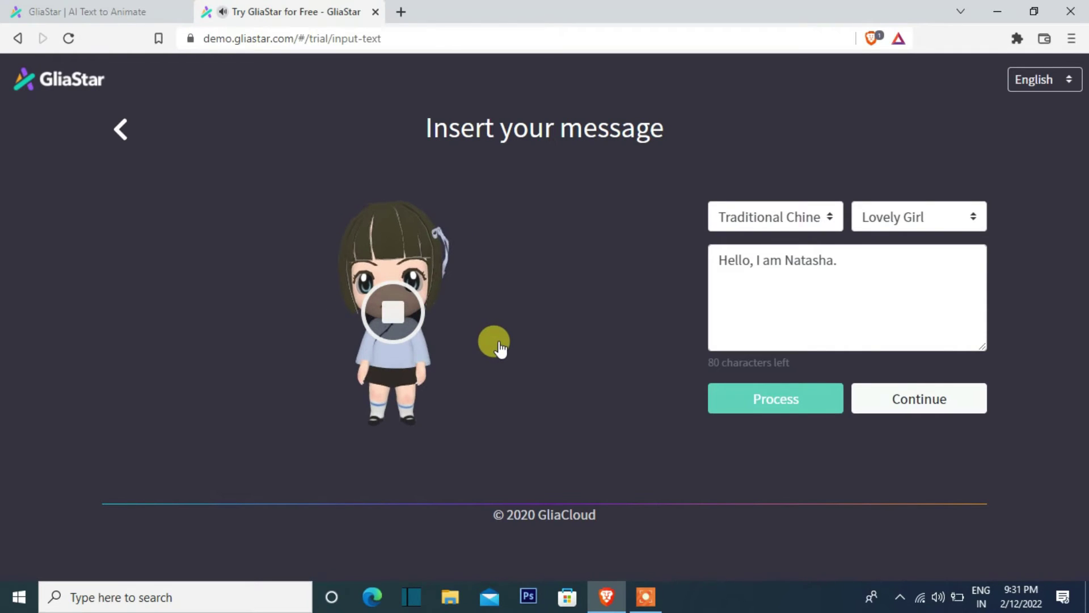
pyautogui.click(402, 328)
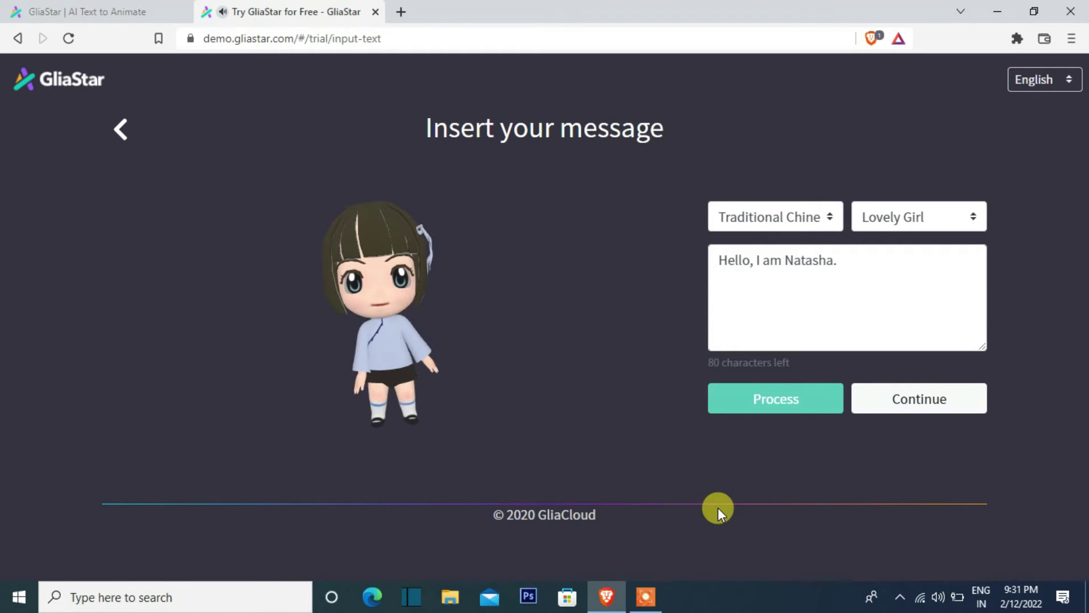
# Step: Apply the Winter Dreamland template, preview the snowy video, and continue to the download form
pyautogui.click(931, 412)
pyautogui.moveTo(983, 192)
pyautogui.mouseDown()
pyautogui.moveTo(979, 393)
pyautogui.moveTo(999, 185)
pyautogui.moveTo(993, 240)
pyautogui.moveTo(994, 220)
pyautogui.mouseUp()
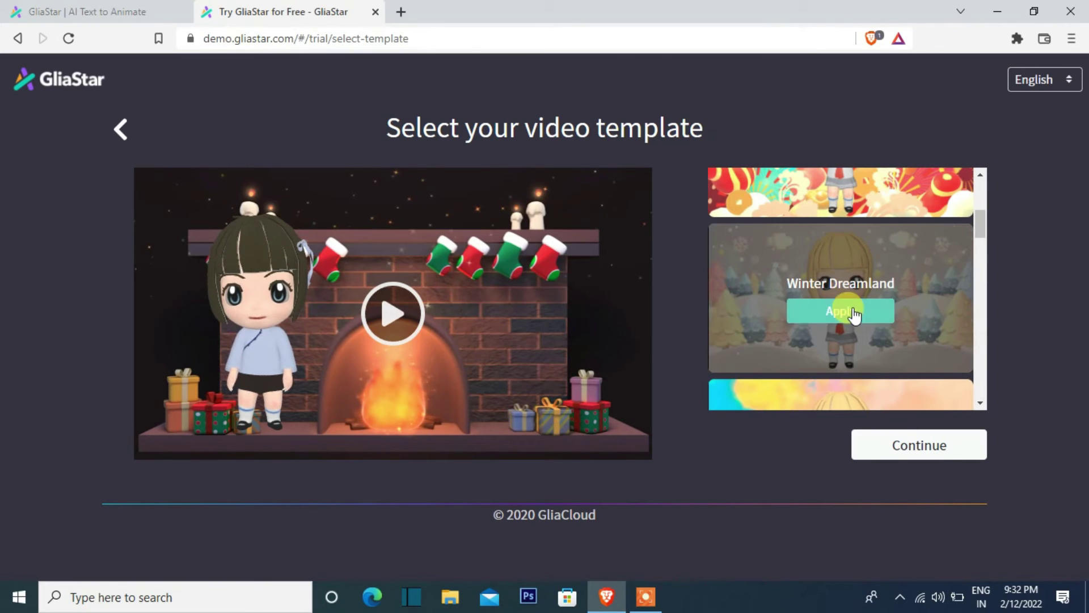
pyautogui.click(851, 310)
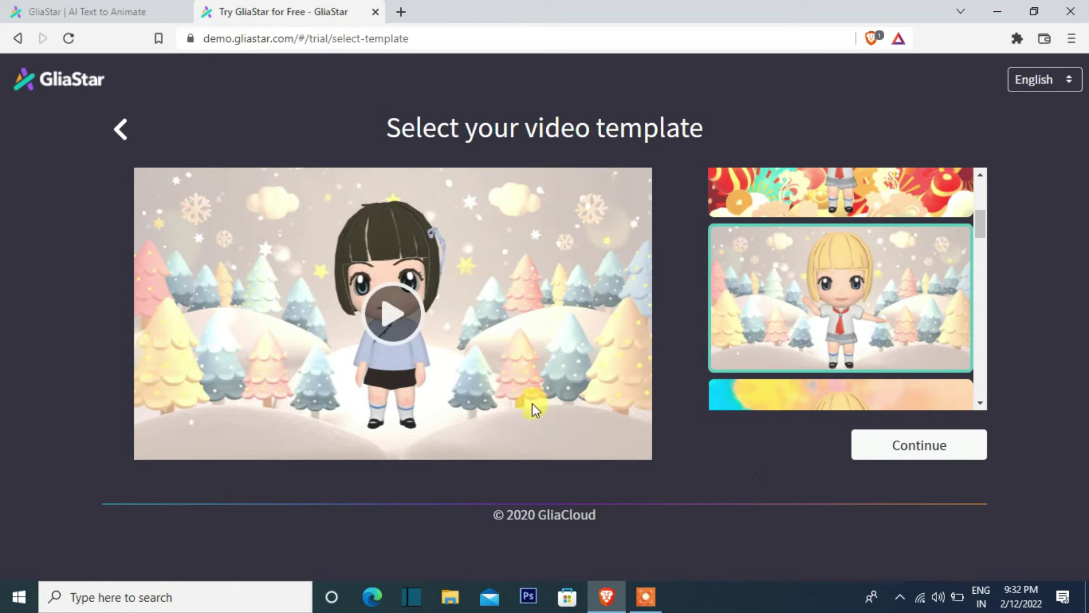
pyautogui.click(337, 337)
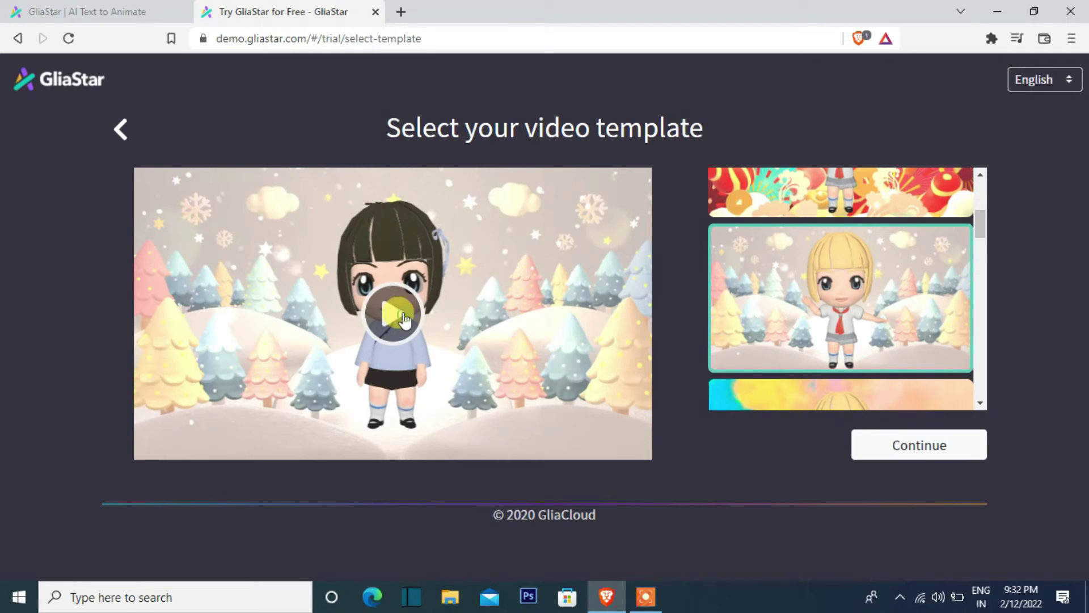
pyautogui.click(404, 317)
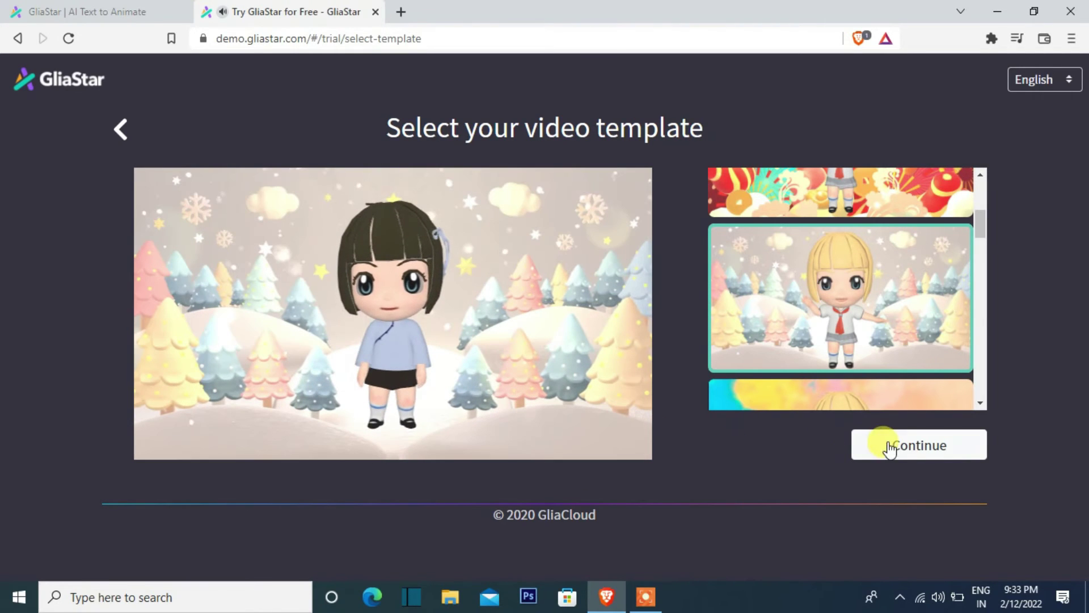
pyautogui.click(902, 450)
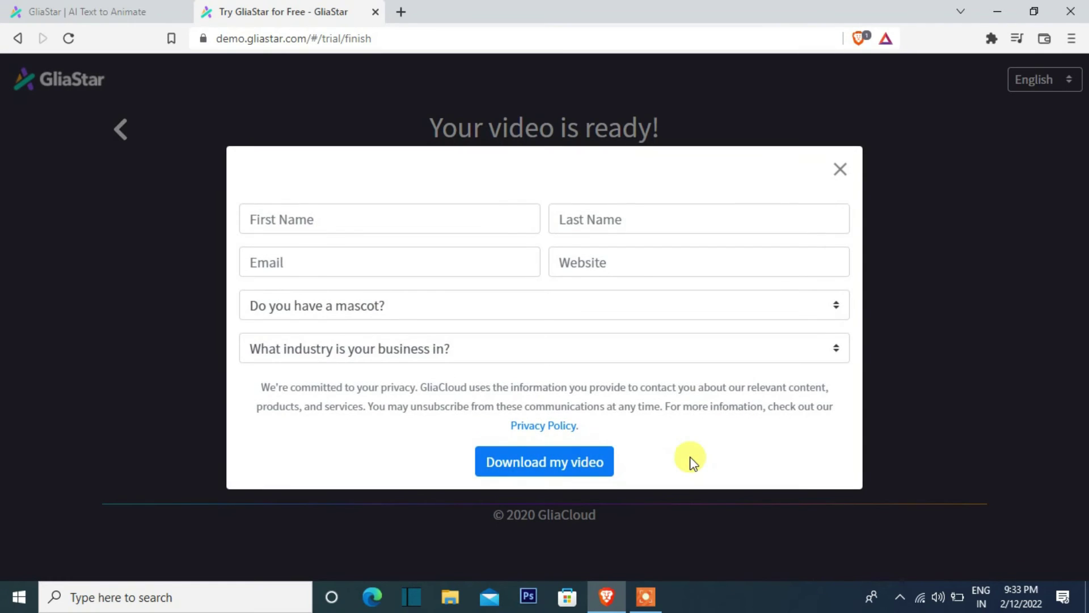
# Step: Submit the download form to request the finished winter video of the girl
pyautogui.click(568, 468)
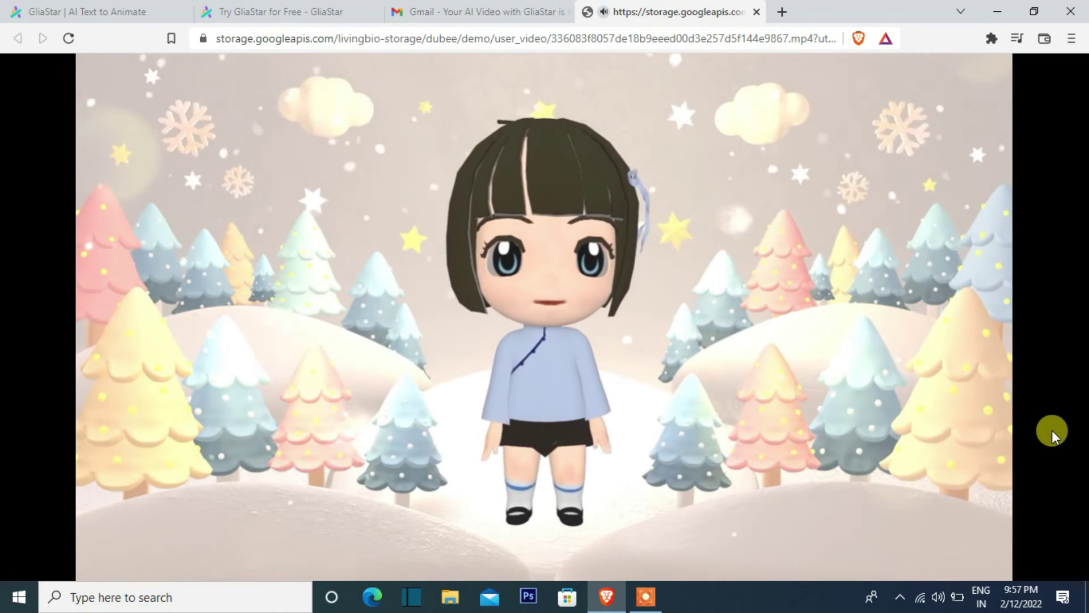
# Step: Download the video from the player menu, saving it as Animation.mp4
pyautogui.click(992, 542)
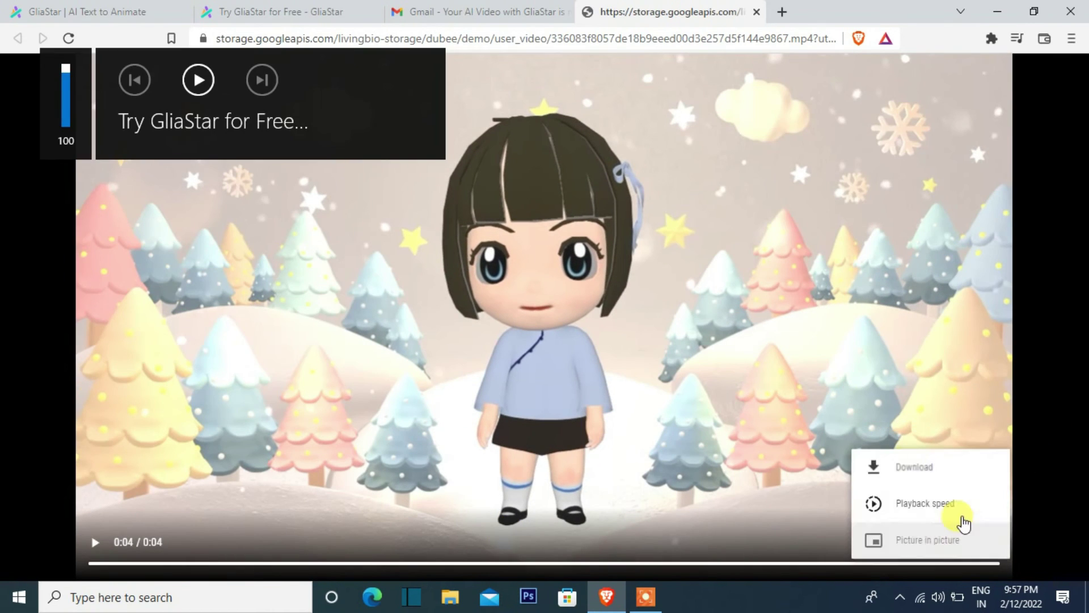
pyautogui.click(931, 469)
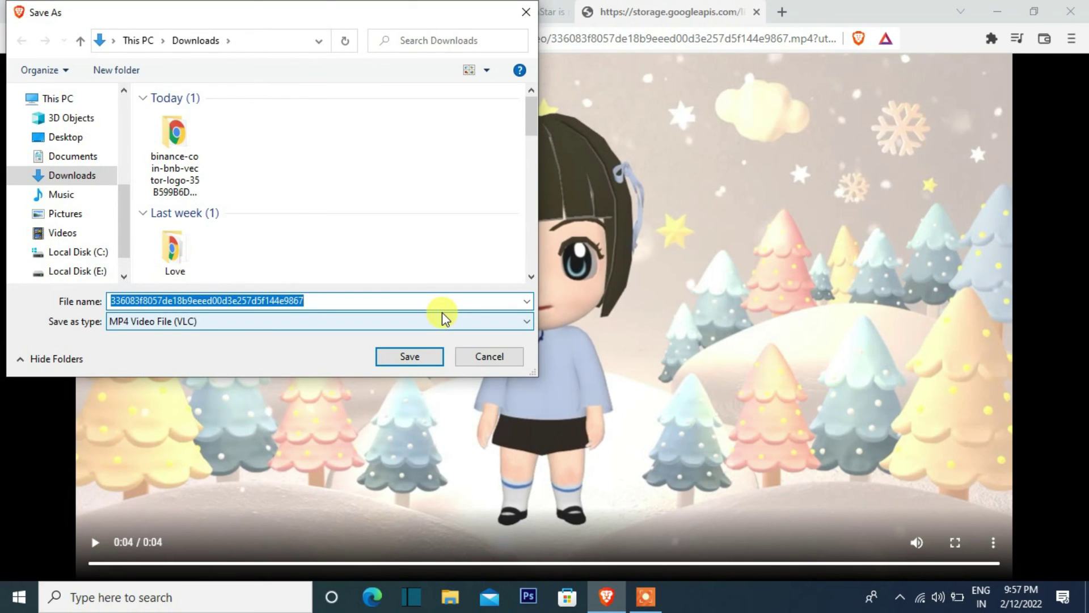
pyautogui.write('Animation')
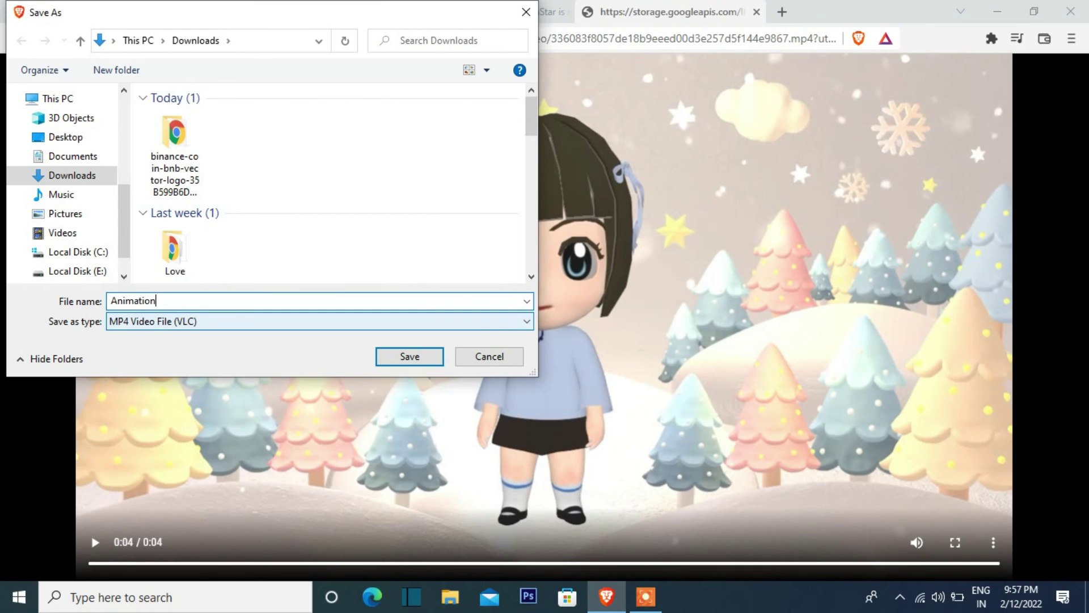
pyautogui.press('Return')
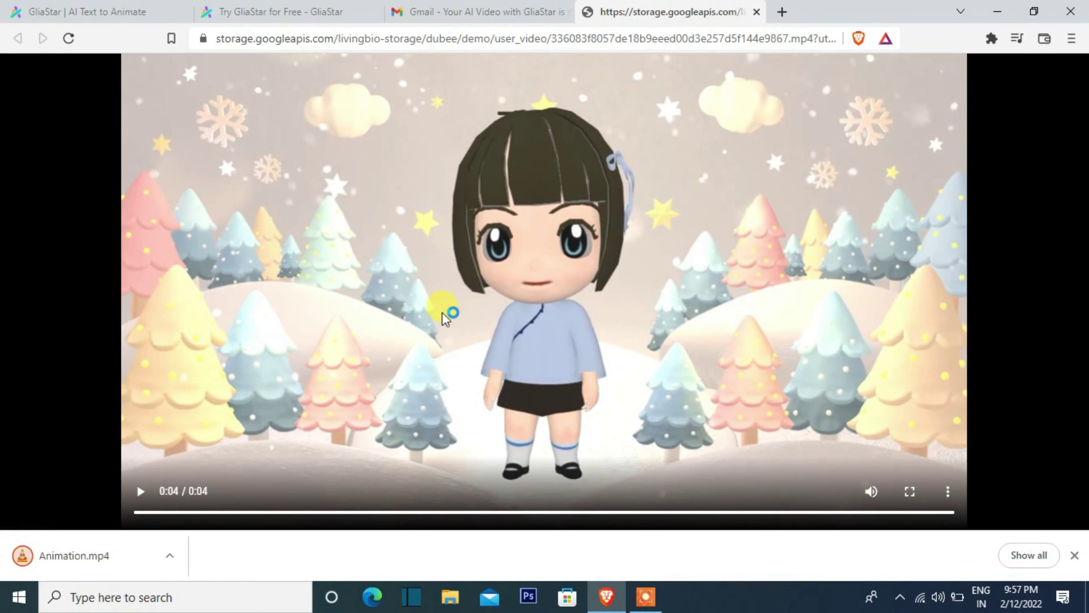